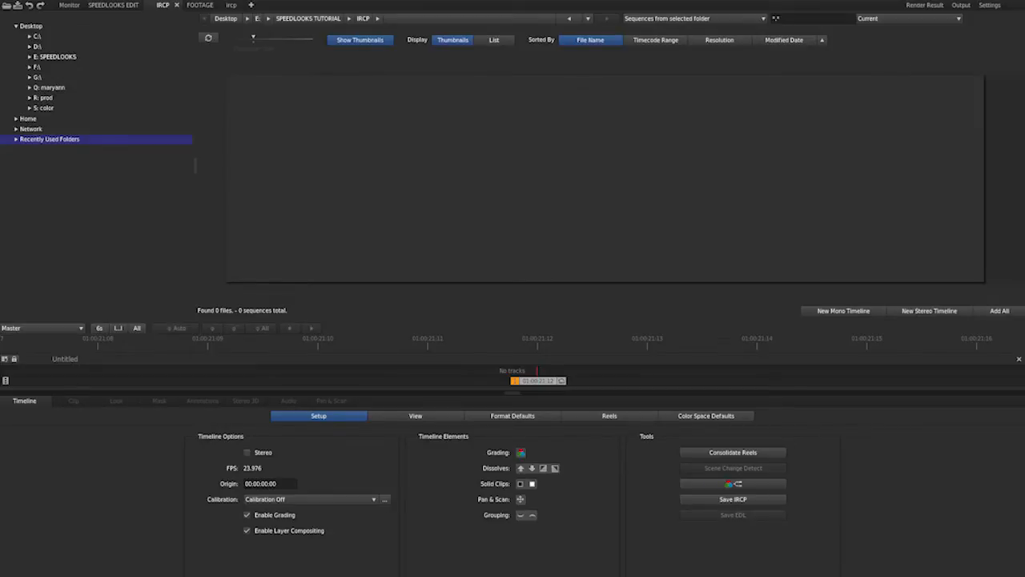
# Switch to the SPEEDLOOKS TUTORIAL folder in Windows Explorer and review its AUDIO, IRCP, LOOKS, MASKS, VIGNNETES and WORK LOOKS subfolders.
pyautogui.moveTo(66, 575)
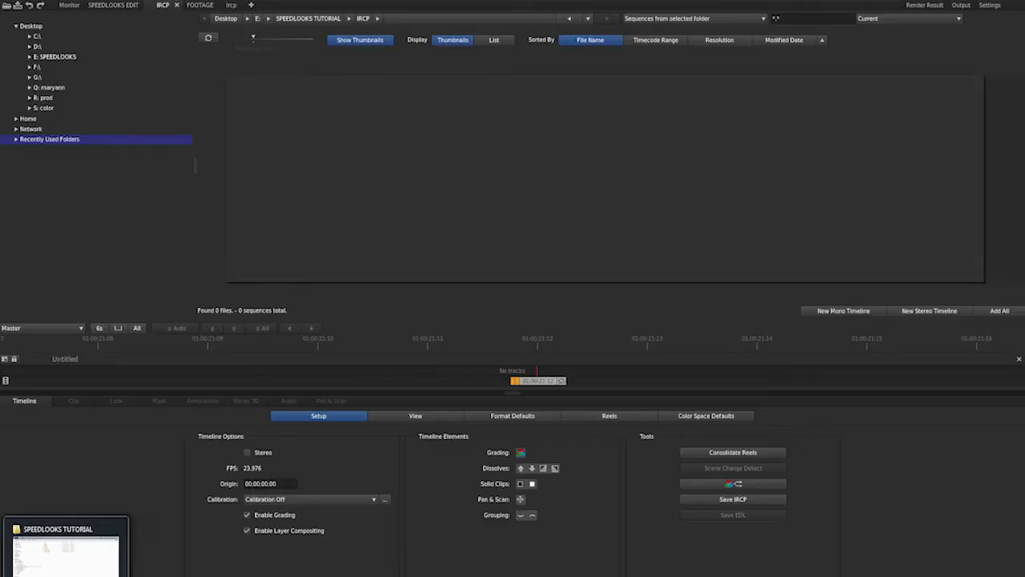
pyautogui.click(66, 548)
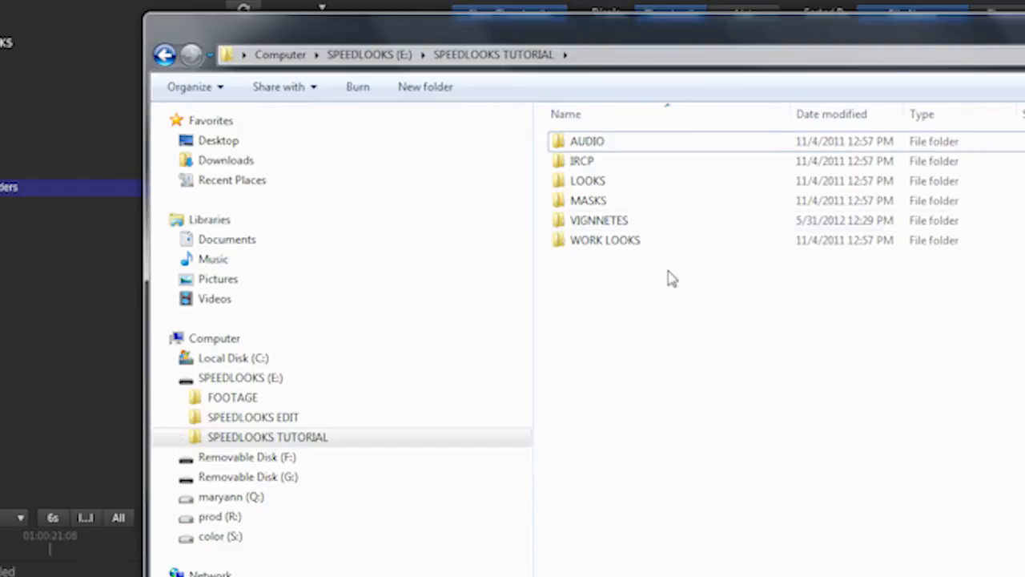
pyautogui.click(591, 146)
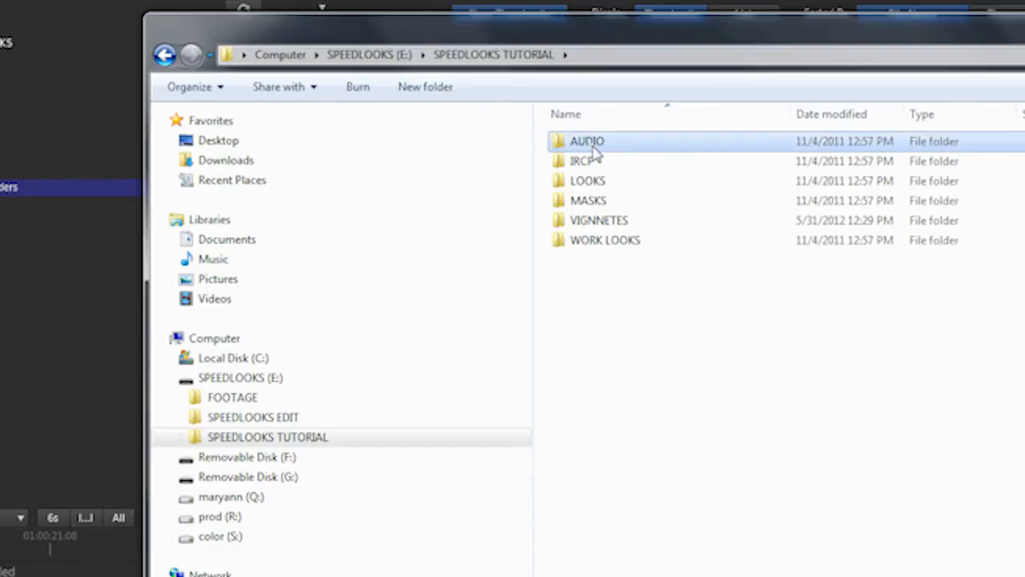
pyautogui.click(652, 164)
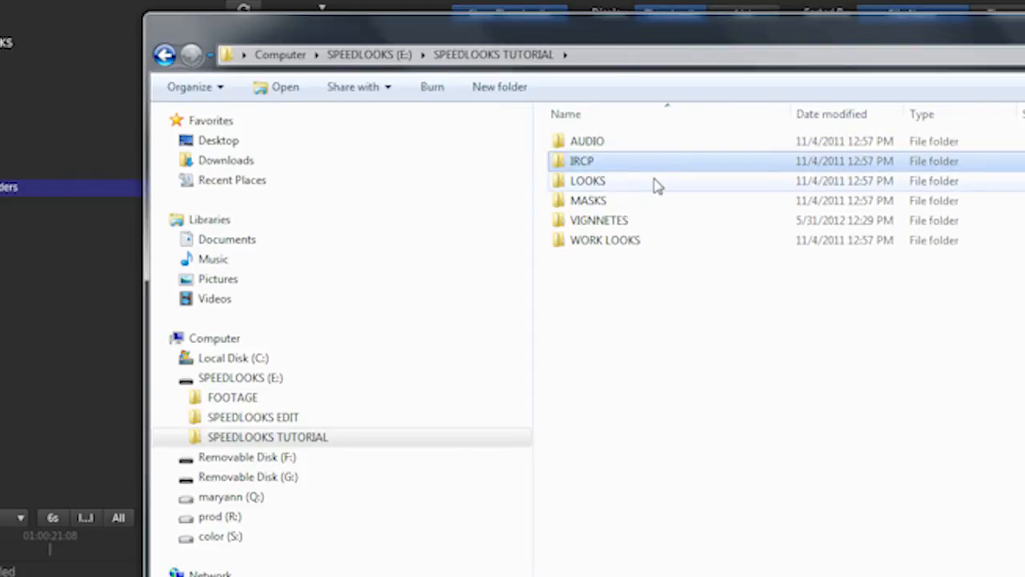
pyautogui.click(657, 184)
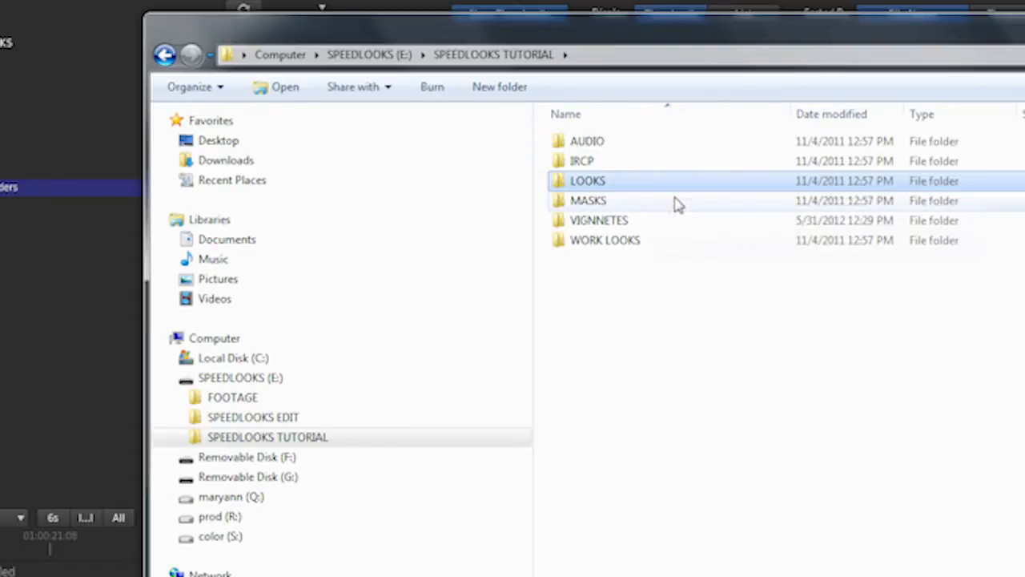
pyautogui.click(677, 202)
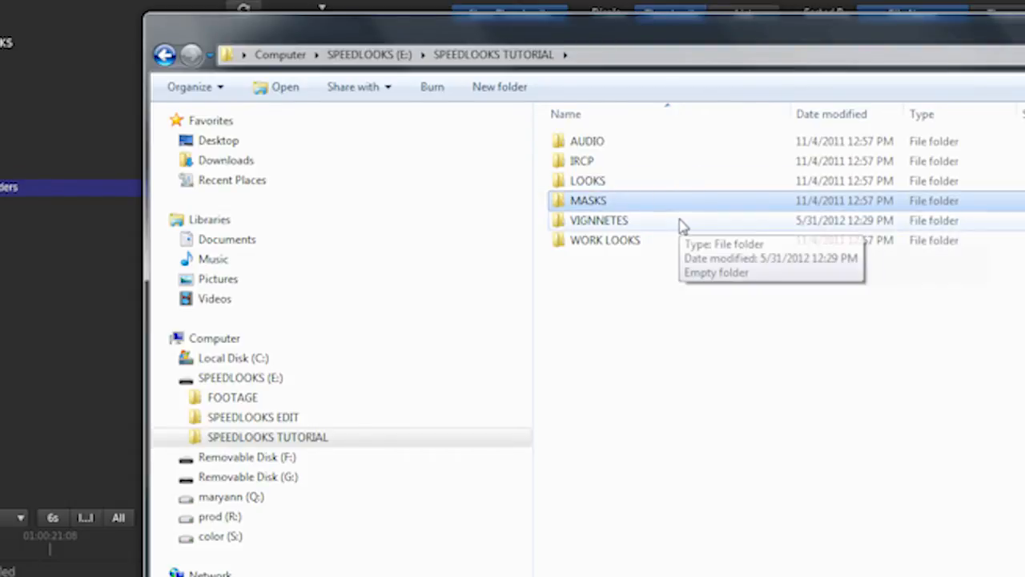
pyautogui.click(677, 227)
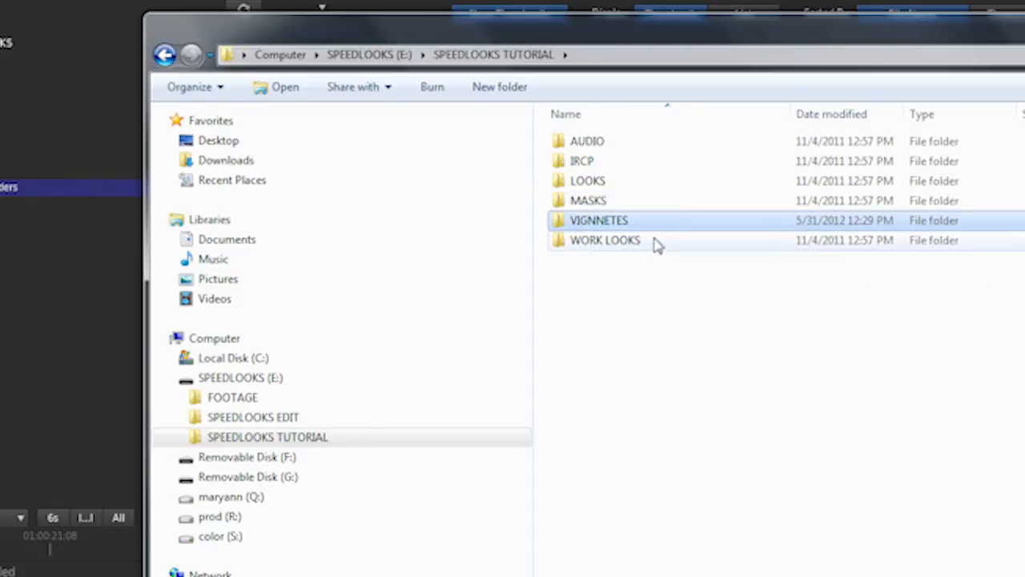
pyautogui.click(694, 246)
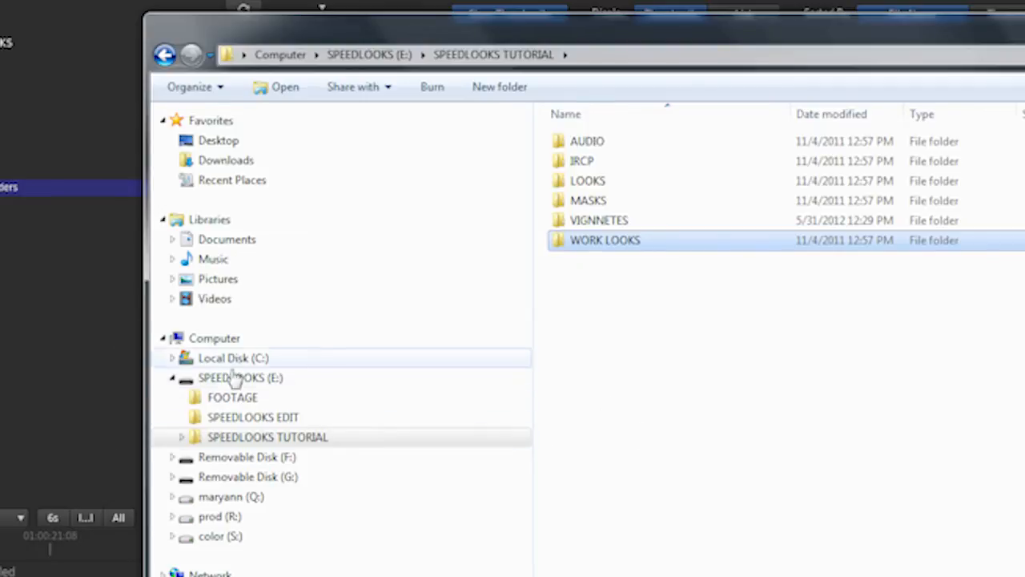
pyautogui.click(276, 439)
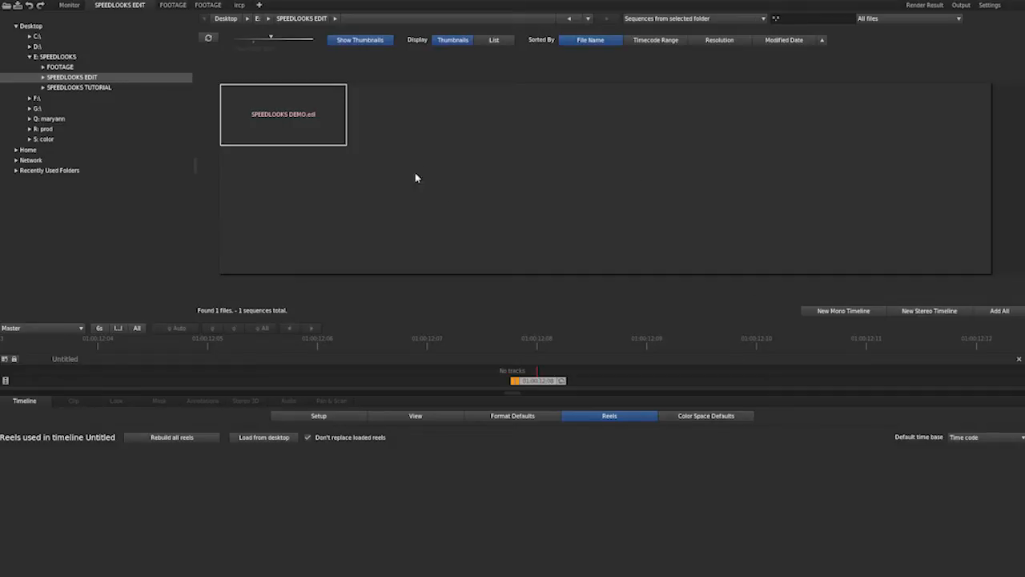
# In Adobe SpeedGrade, browse to the E: SPEEDLOOKS drive and expand the SPEEDLOOKS TUTORIAL folder to examine its subfolders.
pyautogui.click(99, 112)
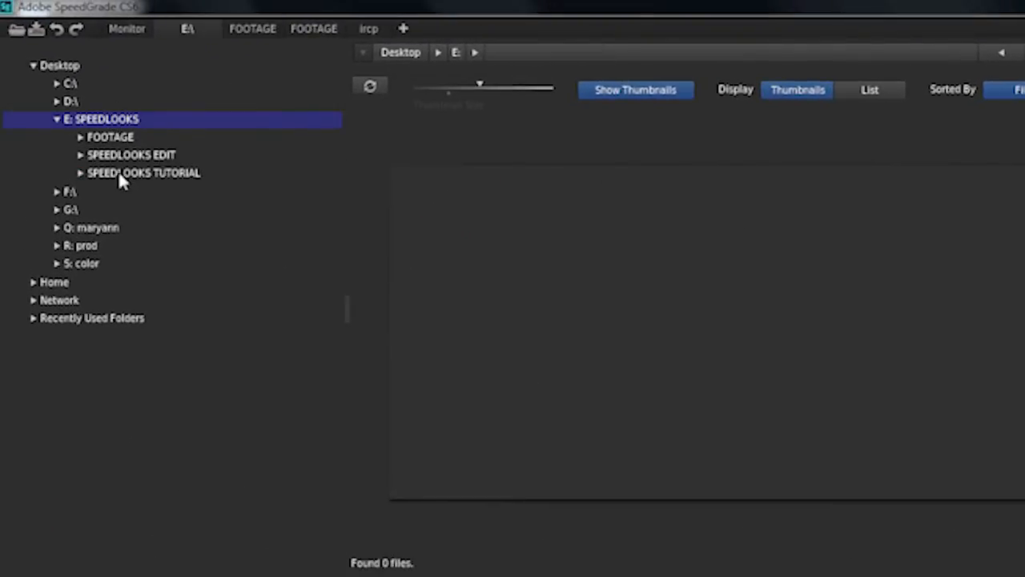
pyautogui.click(130, 175)
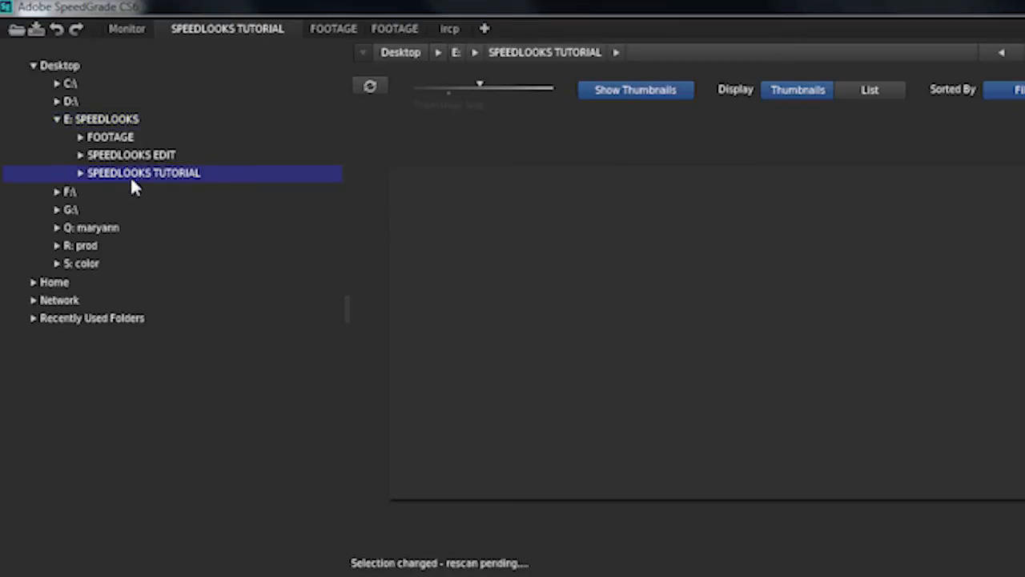
pyautogui.click(81, 173)
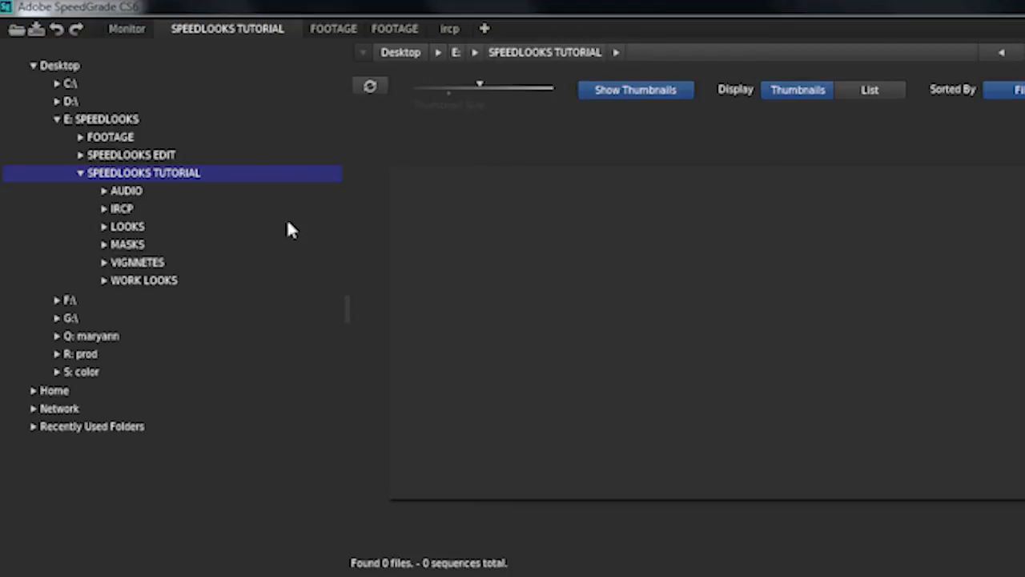
# Add all clips from the FOOTAGE folder on drive E: to the untitled timeline.
pyautogui.click(107, 138)
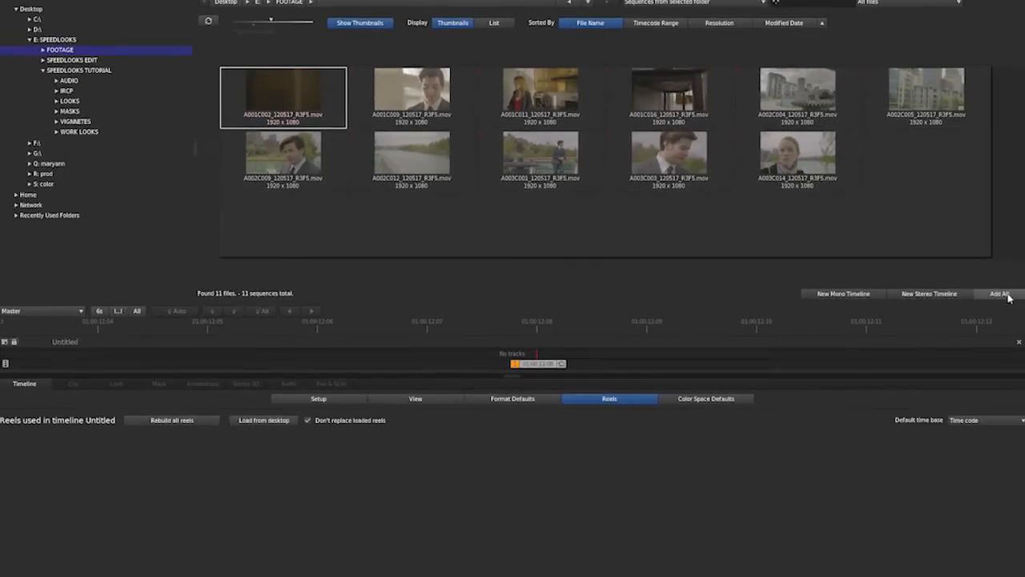
pyautogui.click(1001, 294)
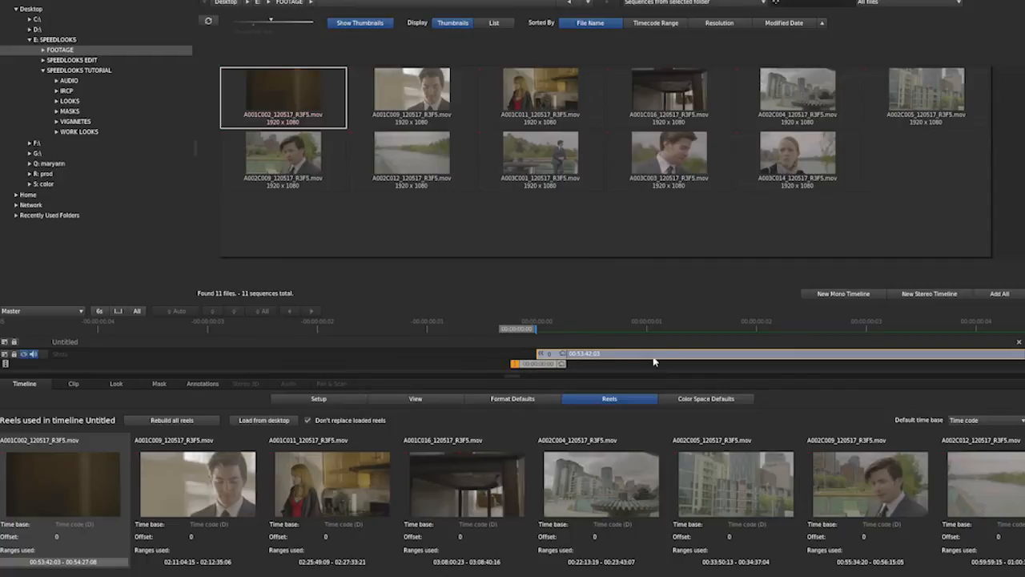
pyautogui.scroll(-10, 706, 260)
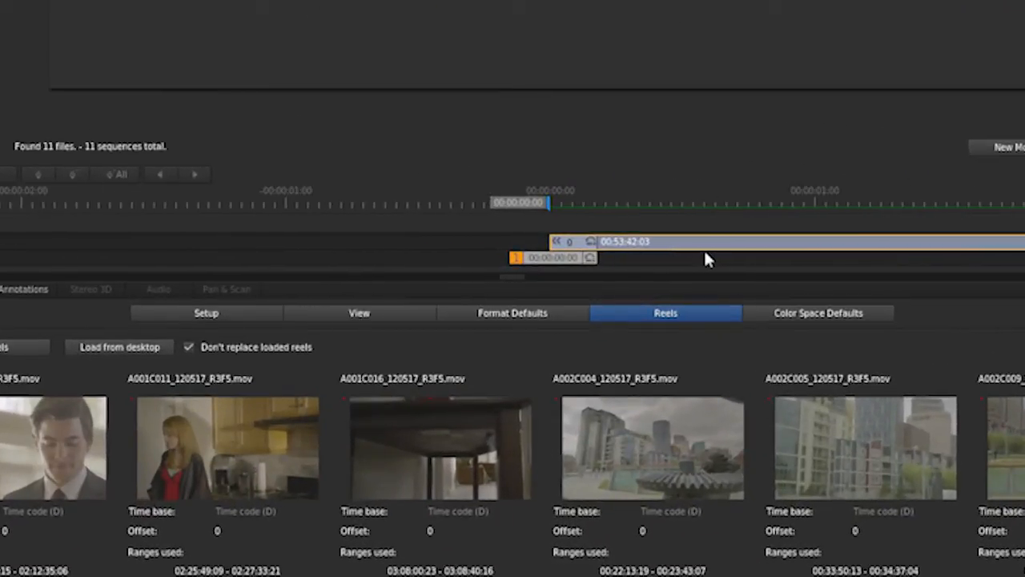
pyautogui.scroll(-8, 706, 255)
pyautogui.scroll(-6, 635, 365)
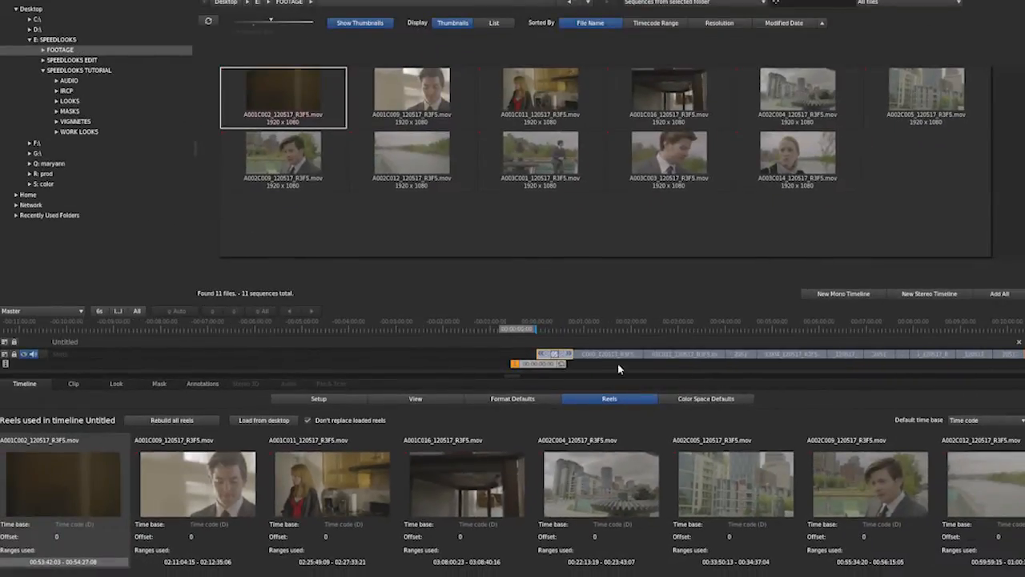
# Scrub the timeline to the A001C011 kitchen shot and view it fitted in the monitor.
pyautogui.moveTo(554, 363); pyautogui.dragTo(663, 382)
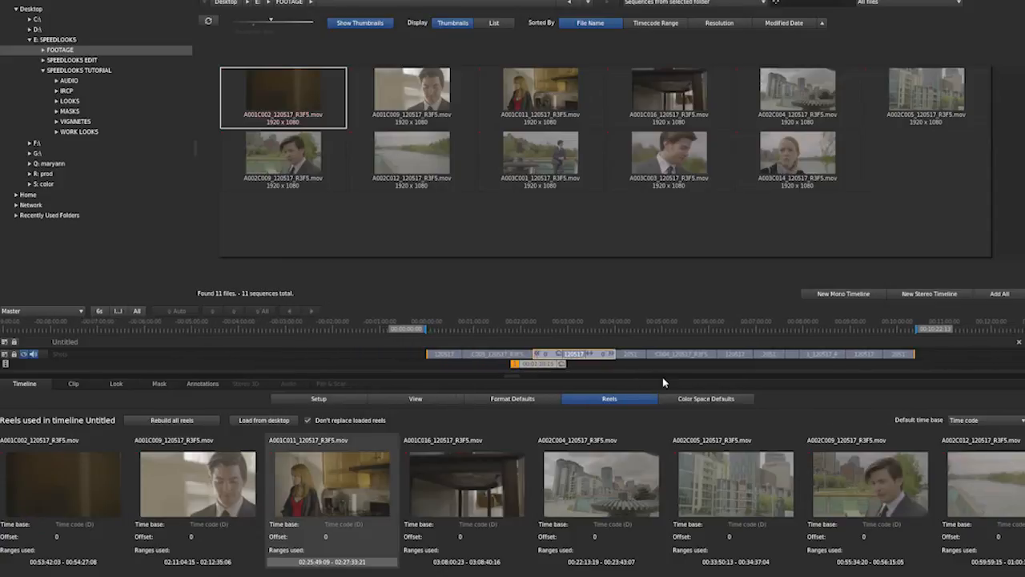
pyautogui.press('d')
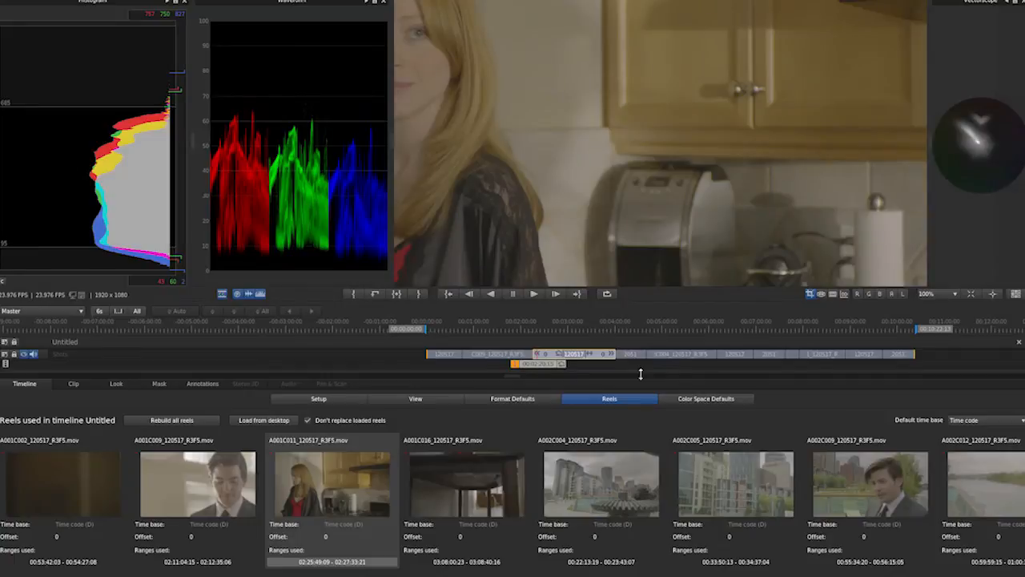
pyautogui.press('f')
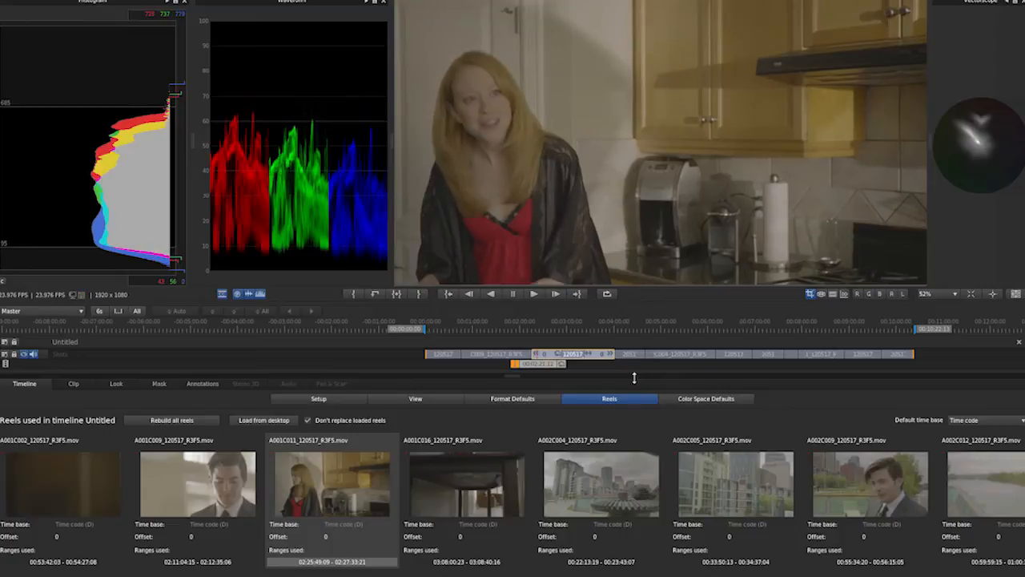
# Delete the untitled timeline containing the added footage clips.
pyautogui.click(1018, 342)
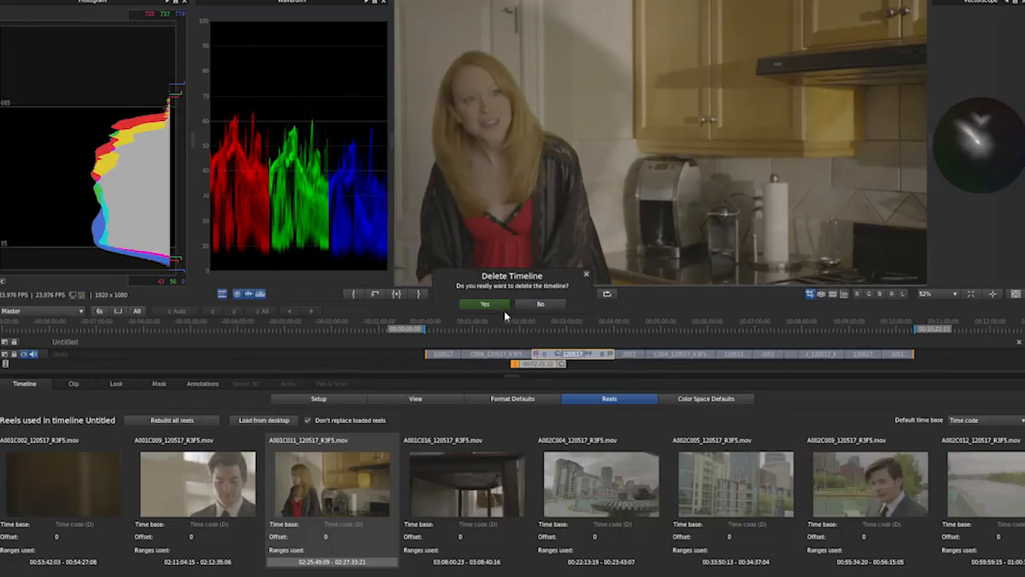
pyautogui.click(485, 303)
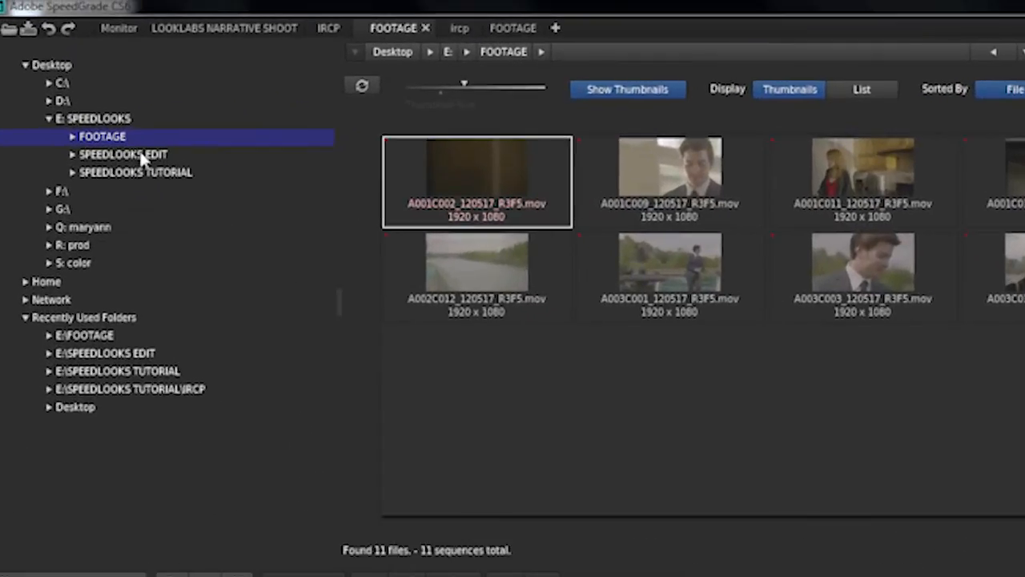
# Load SPEEDLOOKS DEMO.edl from the SPEEDLOOKS EDIT folder as the timeline and scrub through its unloaded clips.
pyautogui.click(84, 63)
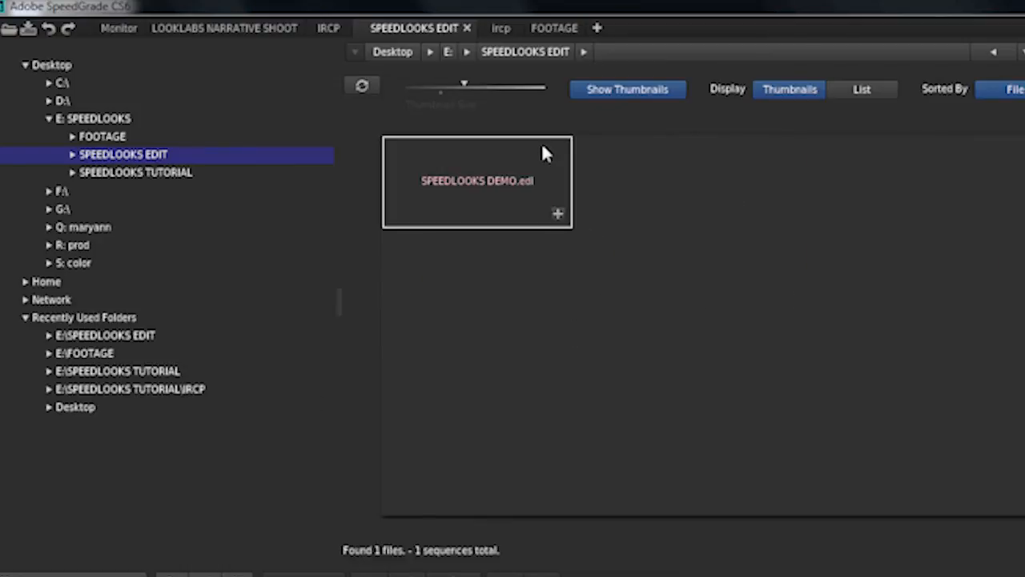
pyautogui.click(558, 215)
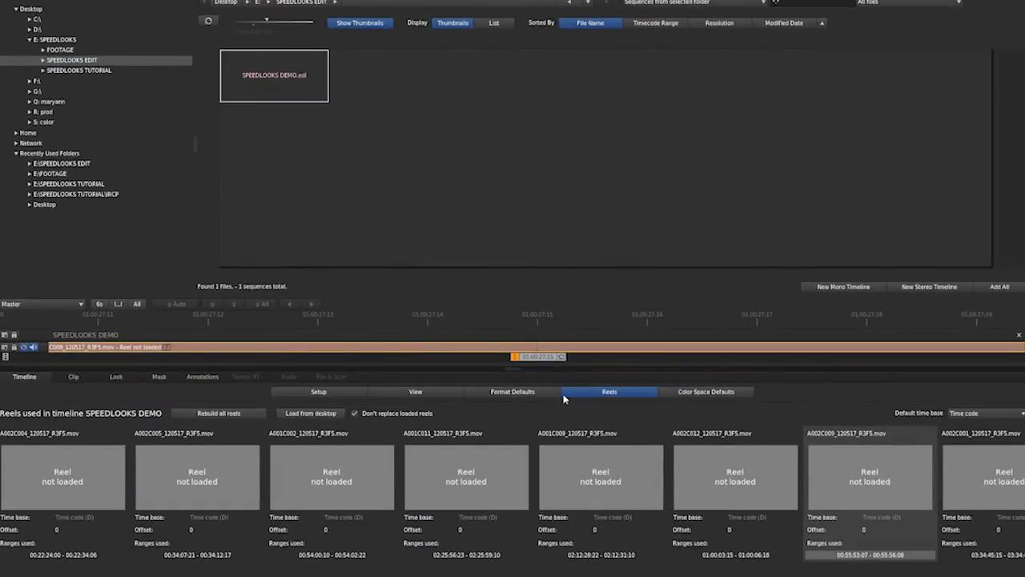
pyautogui.moveTo(365, 486)
pyautogui.scroll(-10, 542, 352)
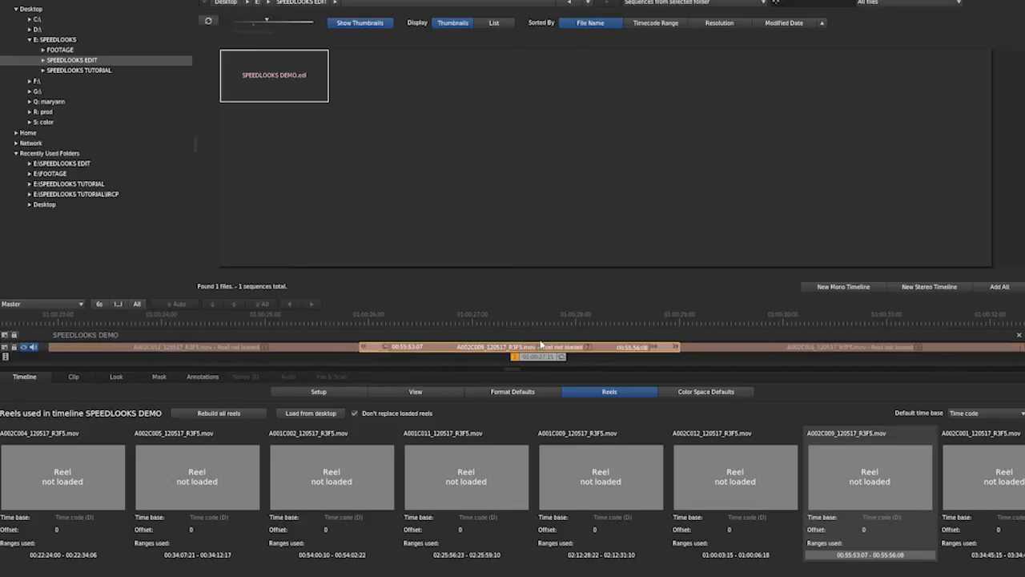
pyautogui.scroll(-5, 540, 345)
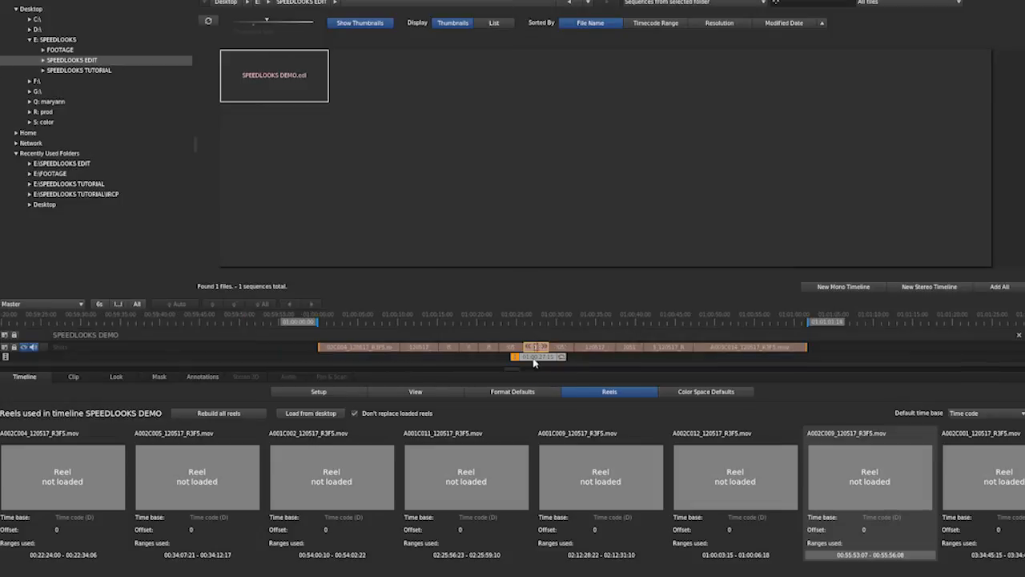
pyautogui.click(539, 361)
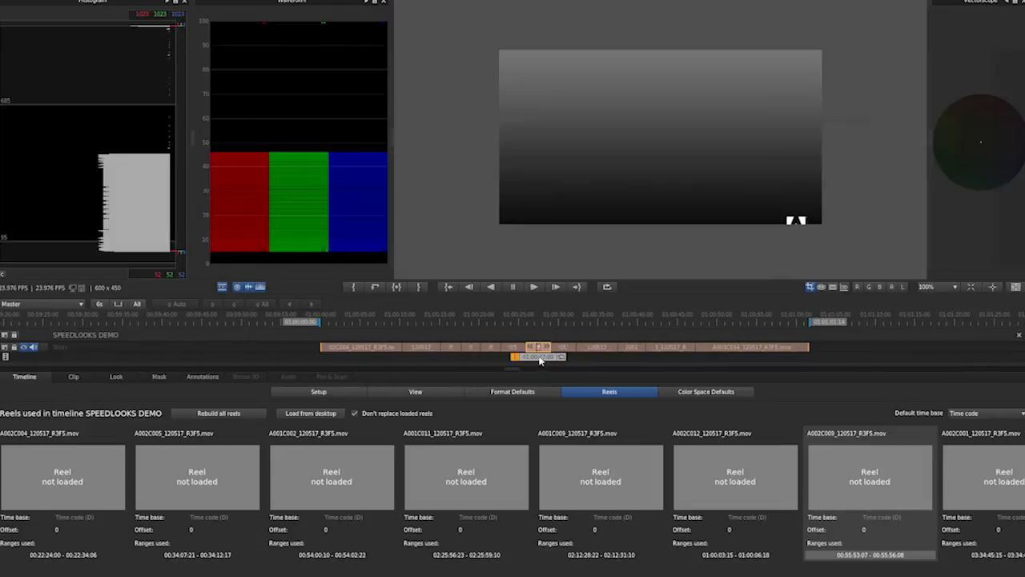
pyautogui.moveTo(539, 360); pyautogui.dragTo(463, 369)
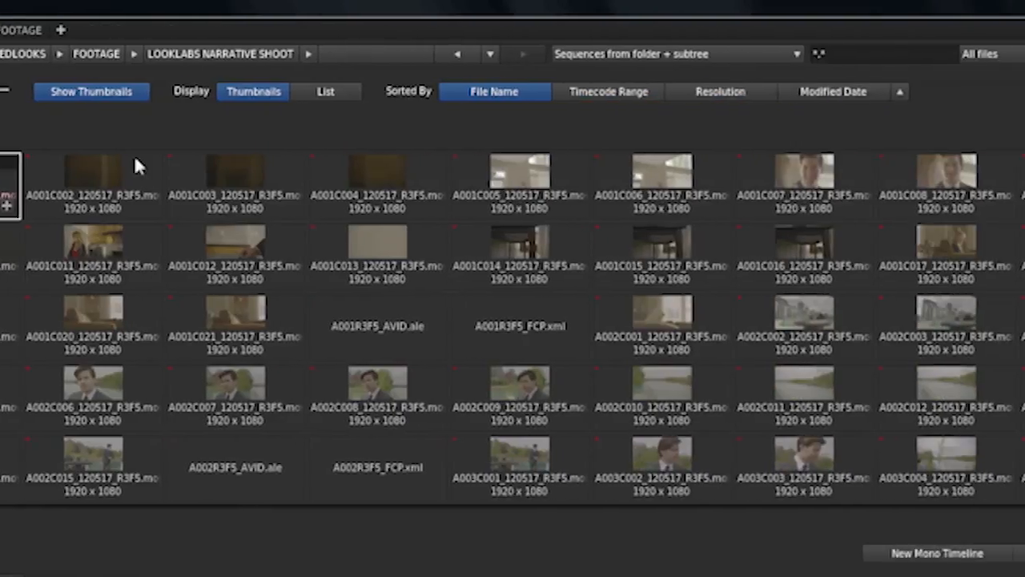
# List the LOOKLABS NARRATIVE SHOOT media as "Sequences from folder + subtree" and load the timeline's reels from the desktop.
pyautogui.click(782, 56)
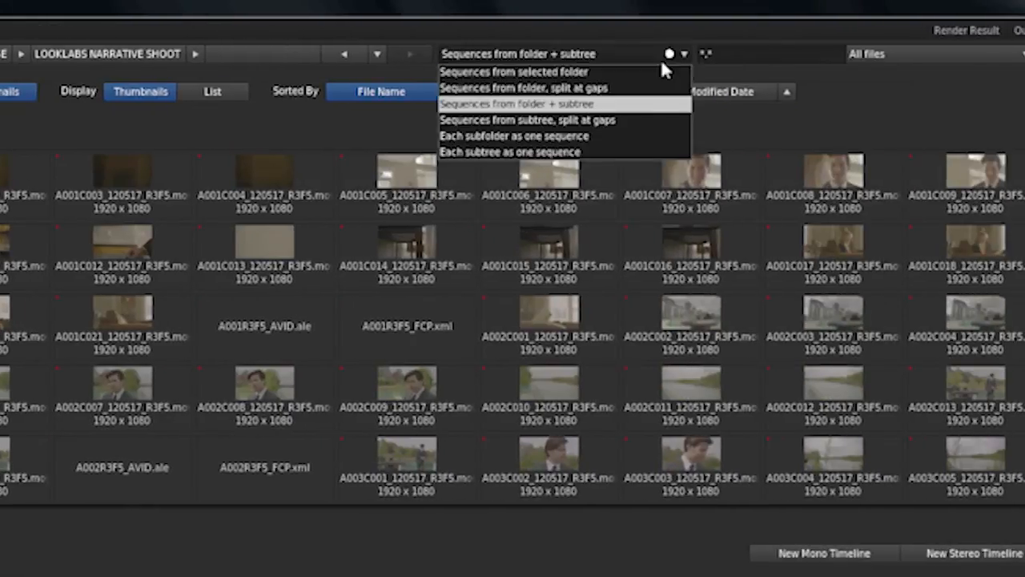
pyautogui.click(627, 111)
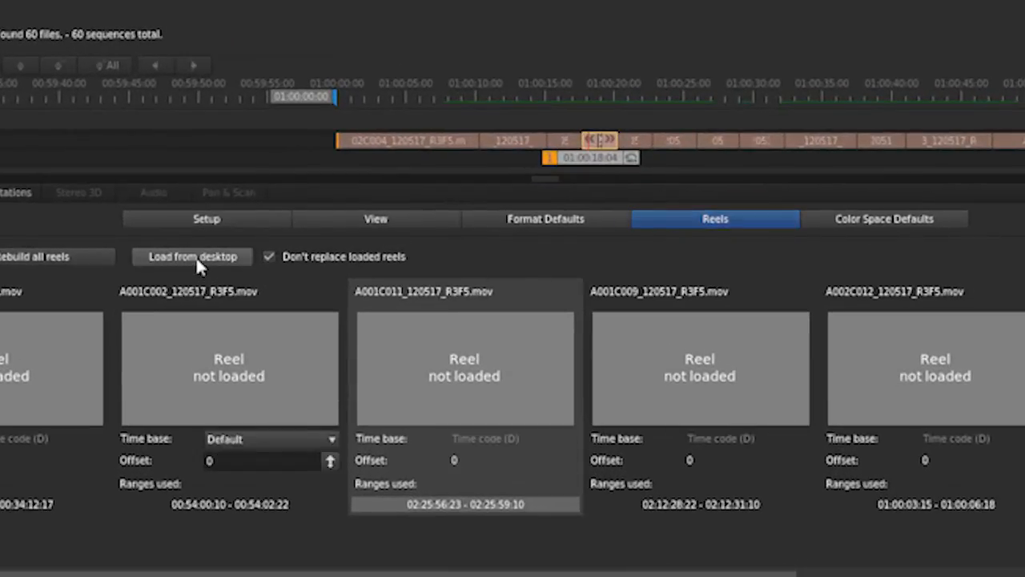
pyautogui.click(197, 258)
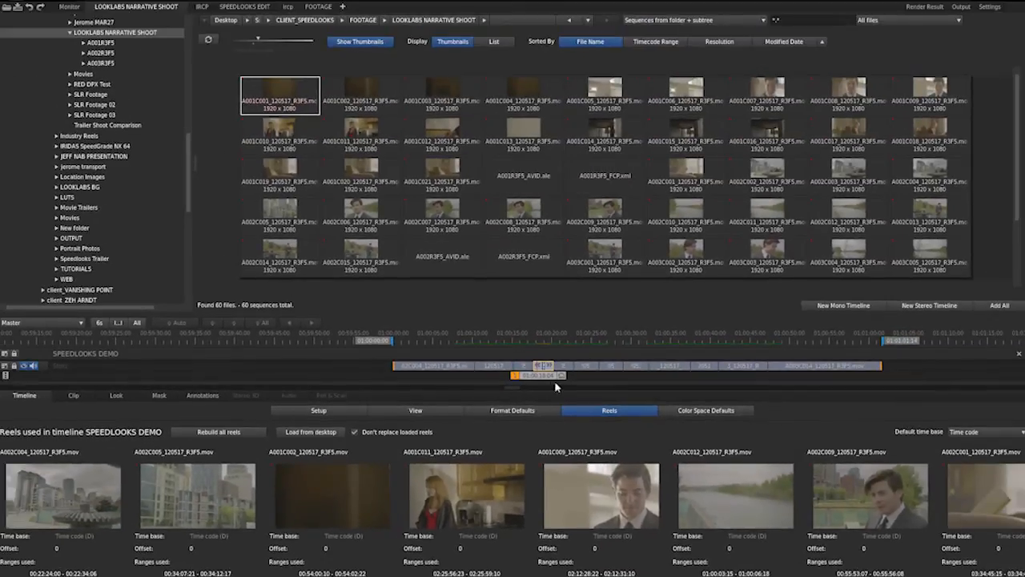
# Play and scrub through the SPEEDLOOKS DEMO timeline in the monitor to check the linked shots.
pyautogui.moveTo(539, 374); pyautogui.dragTo(647, 388)
pyautogui.press('d')
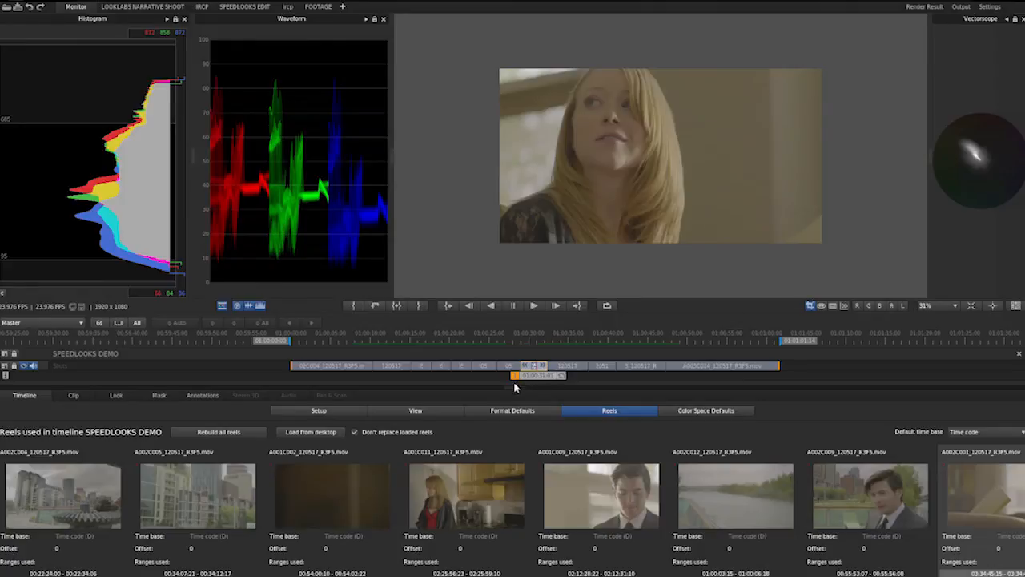
pyautogui.press('Home')
pyautogui.press('space')
pyautogui.press('space')
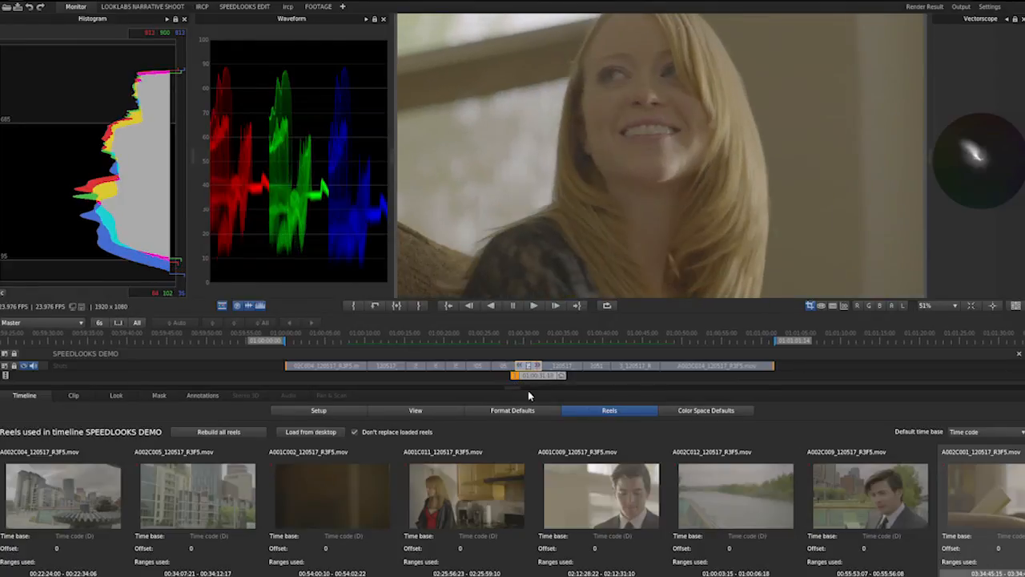
pyautogui.moveTo(537, 380); pyautogui.dragTo(351, 415)
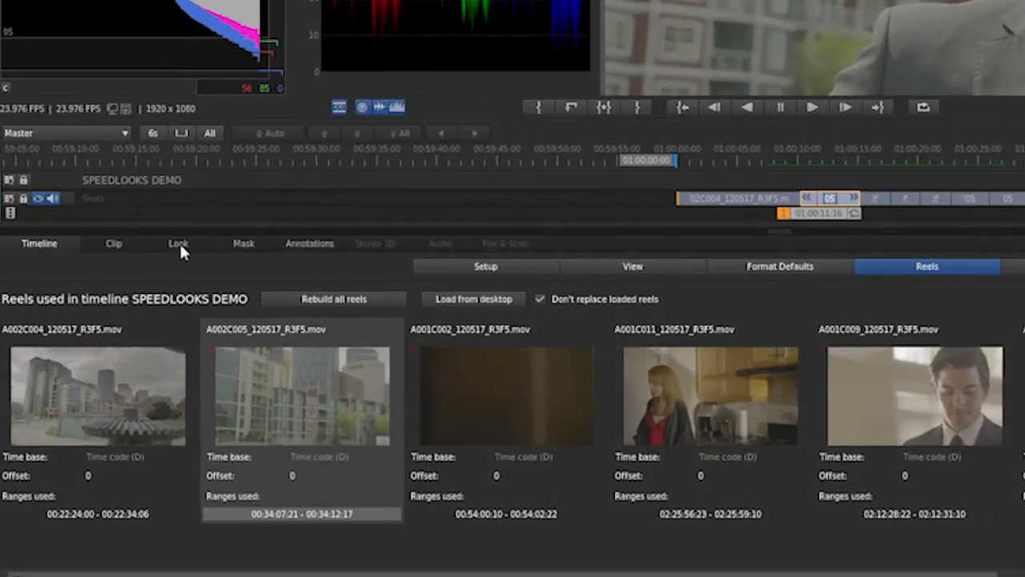
# Set the grading look browser to the LOOKS folder inside SPEEDLOOKS TUTORIAL.
pyautogui.click(179, 249)
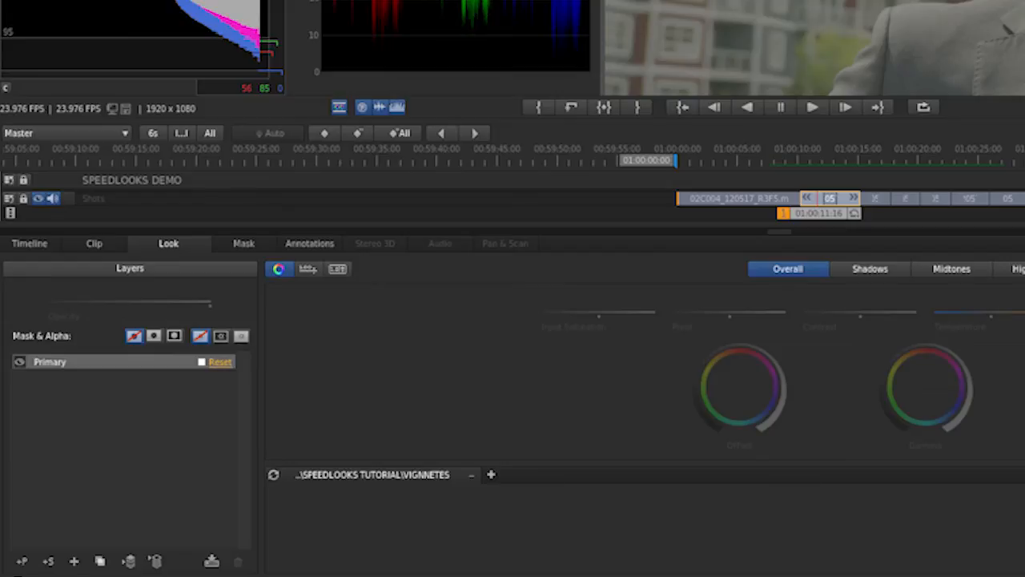
pyautogui.click(470, 475)
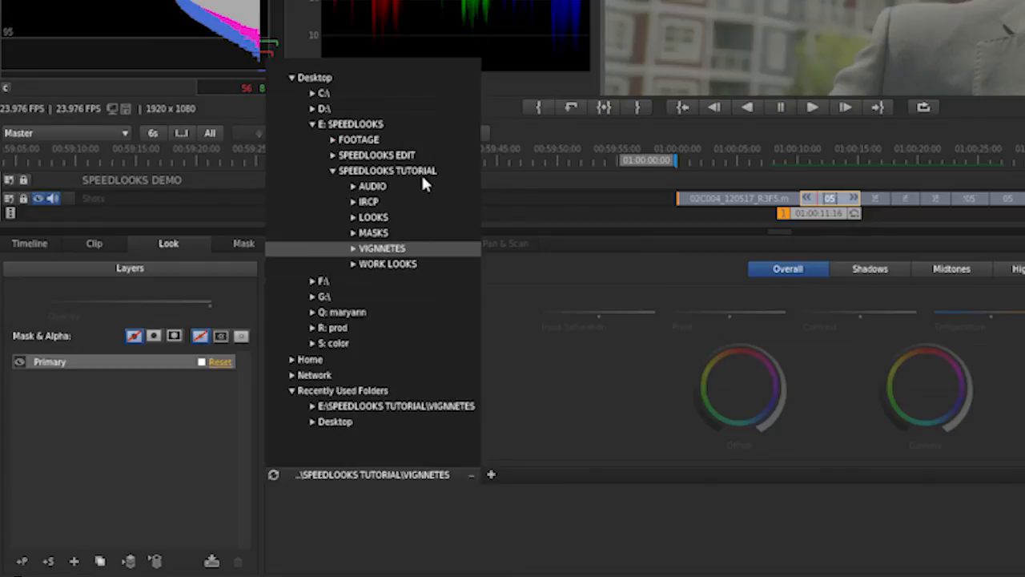
pyautogui.click(375, 217)
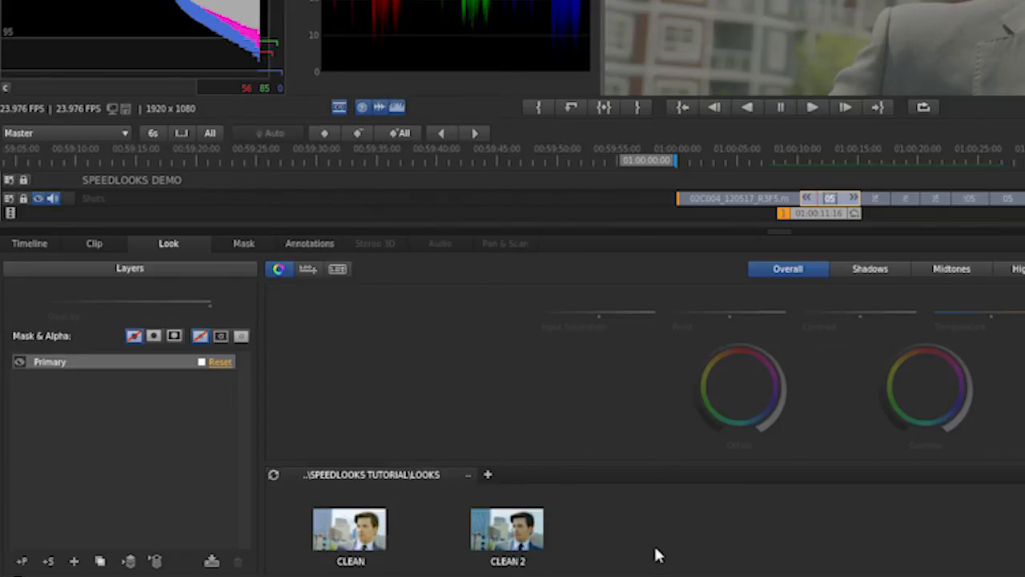
# Add the WORK LOOKS and VIGNNETES folders as extra look browser locations and return to the LOOKS folder.
pyautogui.click(488, 475)
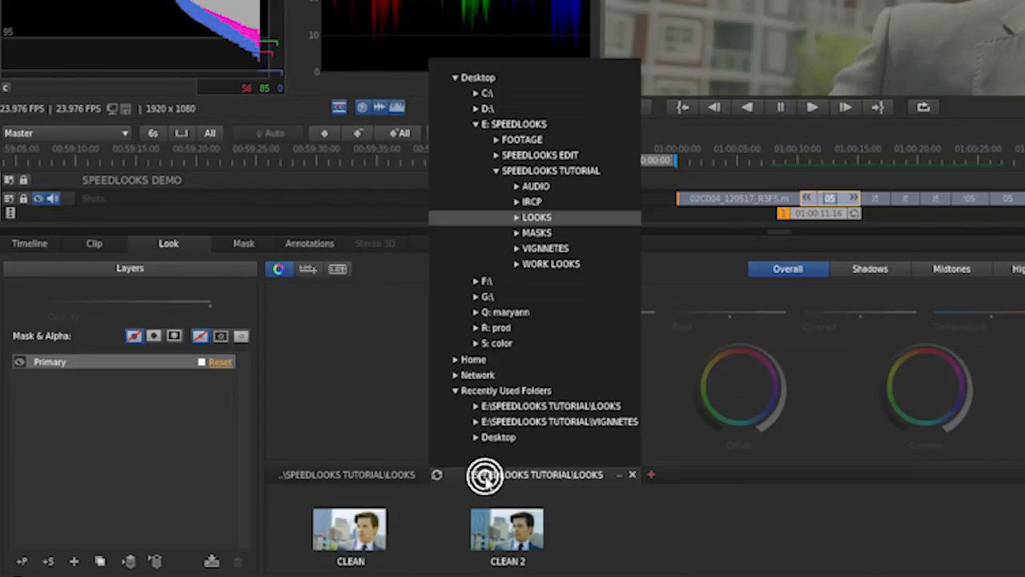
pyautogui.click(551, 264)
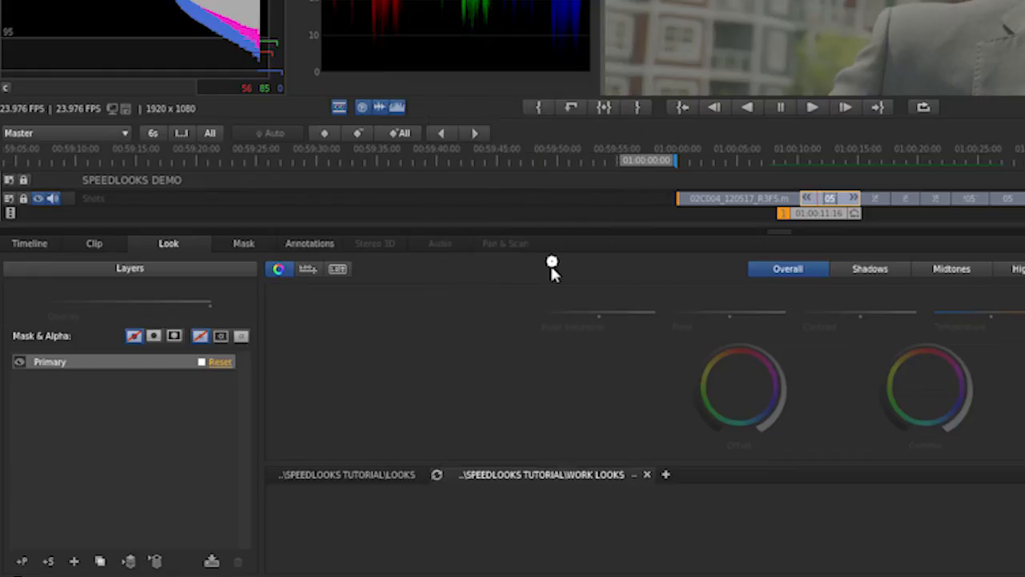
pyautogui.click(664, 475)
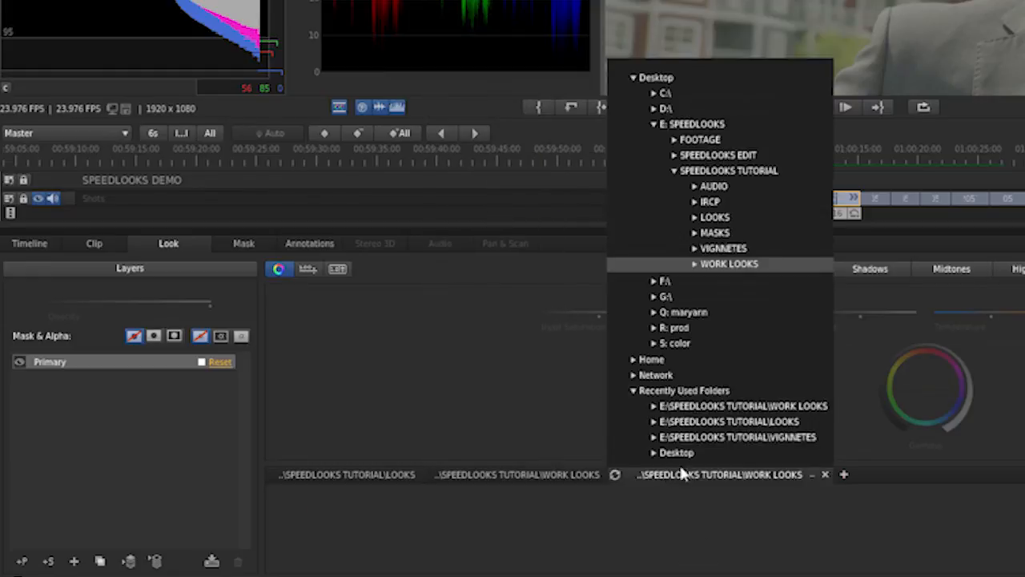
pyautogui.click(725, 249)
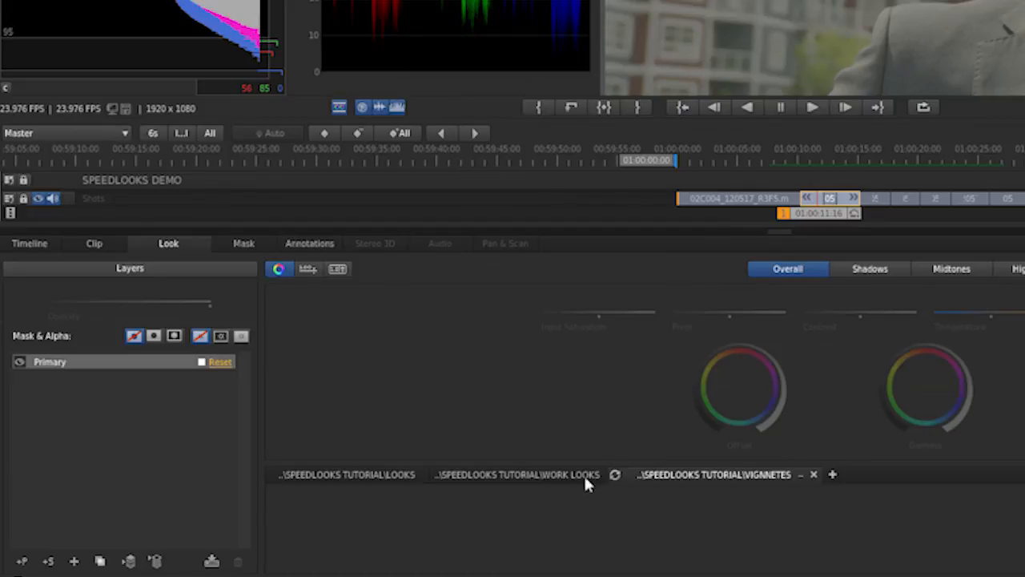
pyautogui.click(386, 473)
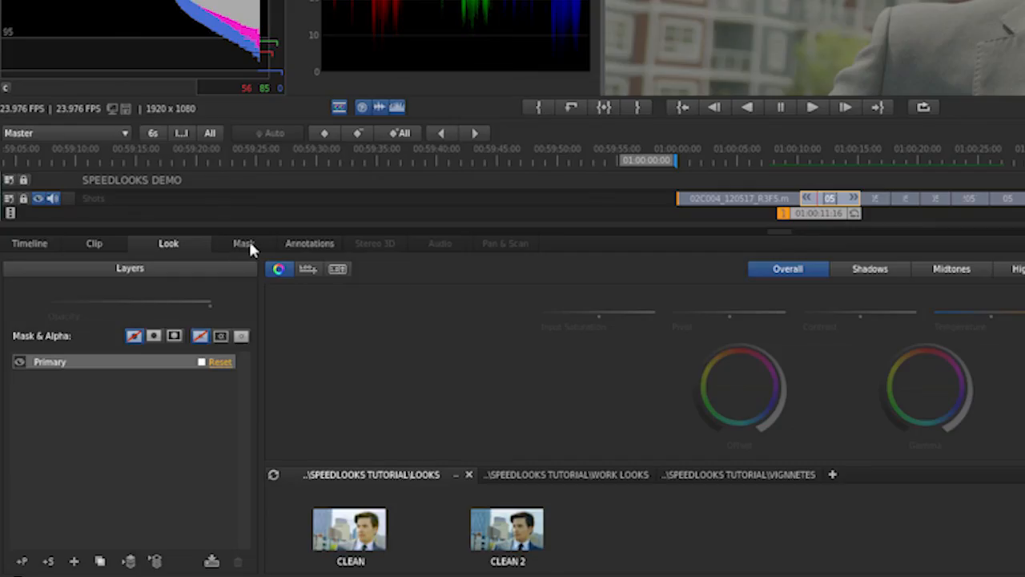
# Set the mask preset browser to the MASKS folder inside SPEEDLOOKS TUTORIAL.
pyautogui.click(249, 242)
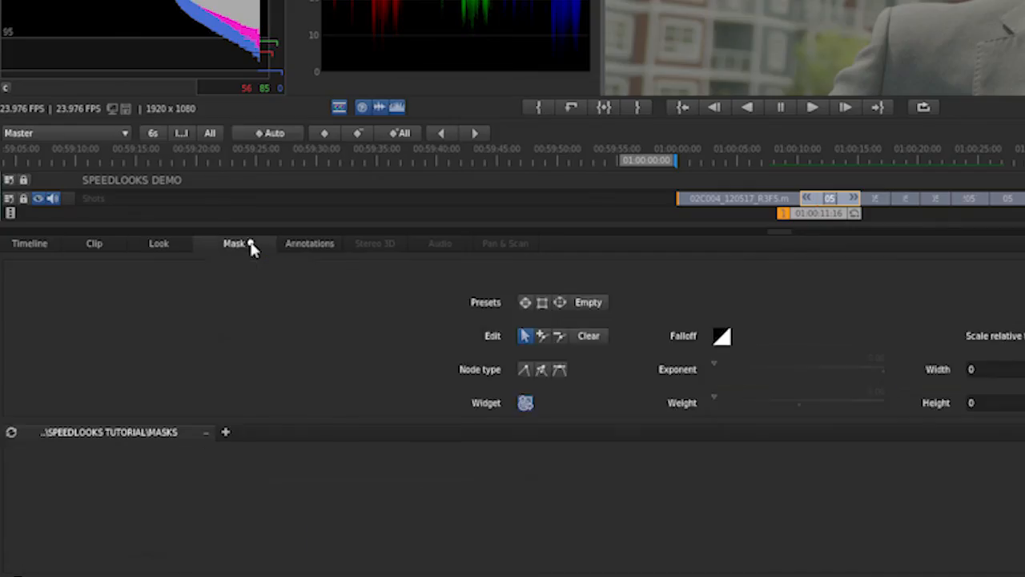
pyautogui.click(205, 431)
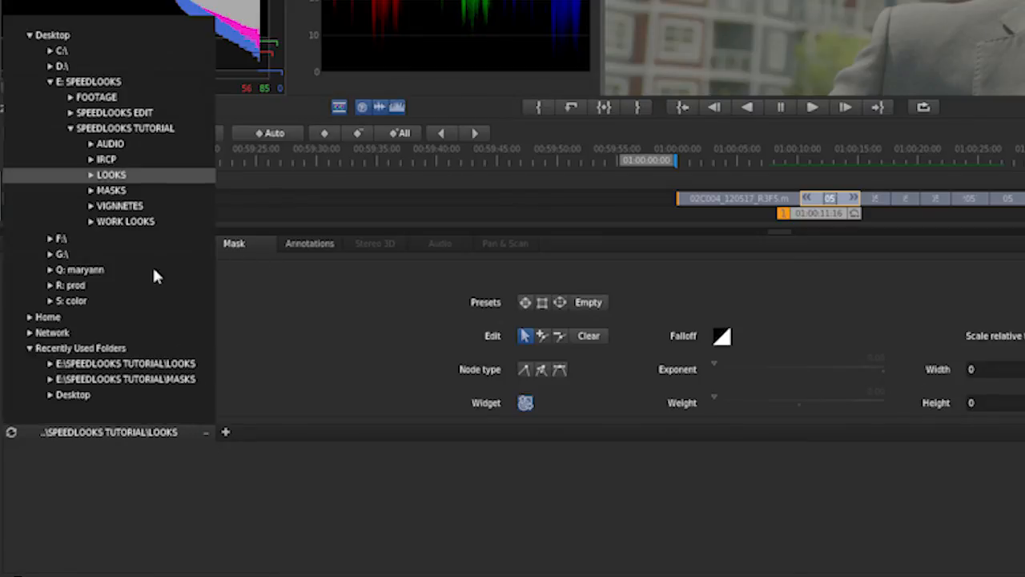
pyautogui.click(117, 193)
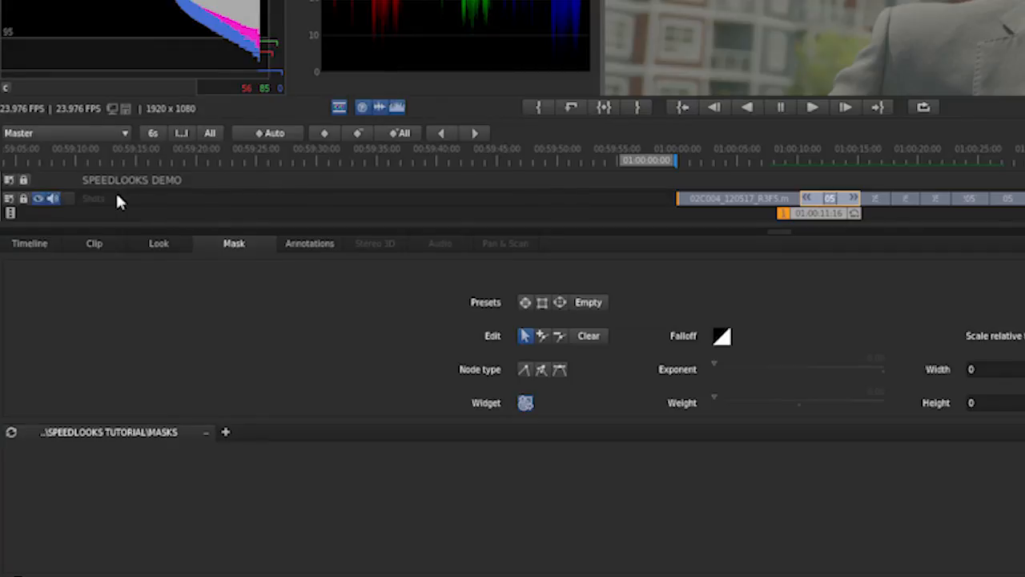
# Review the look and mask folder setups, then return to the timeline settings.
pyautogui.click(164, 242)
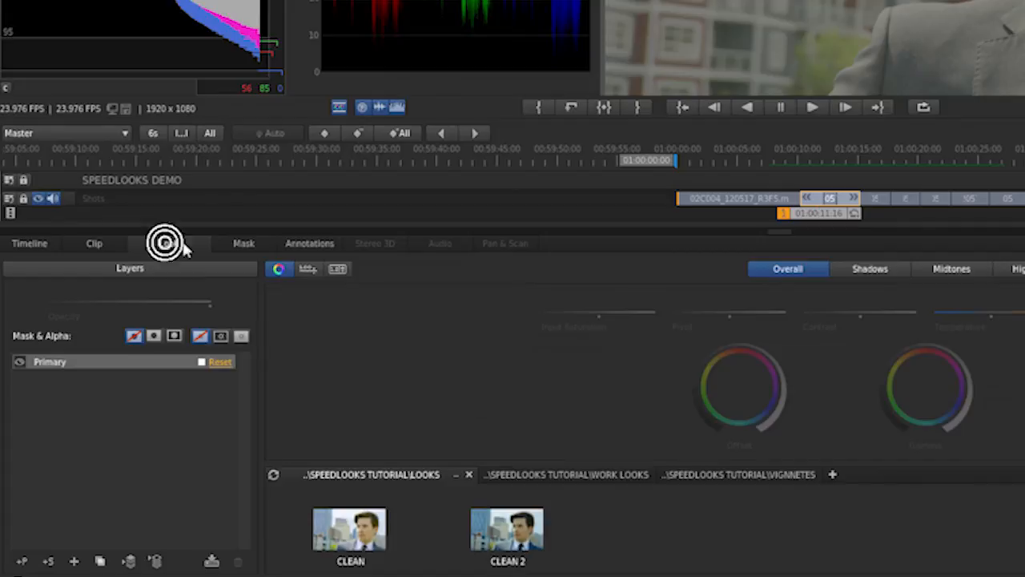
pyautogui.click(238, 244)
pyautogui.click(50, 244)
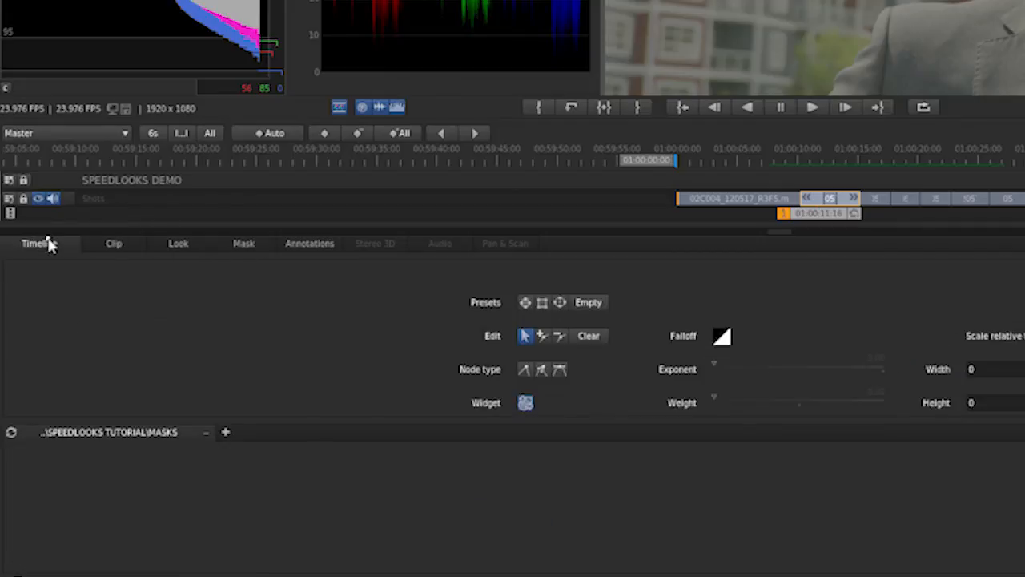